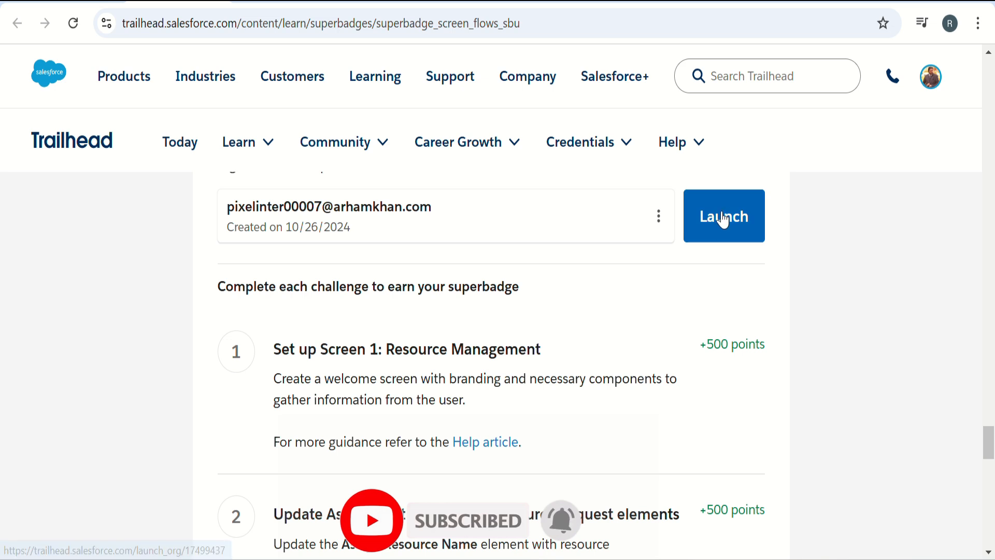
Launch the hands-on org for the superbadge and open the Flows page in Setup by searching for "flow".
left_click(723, 218)
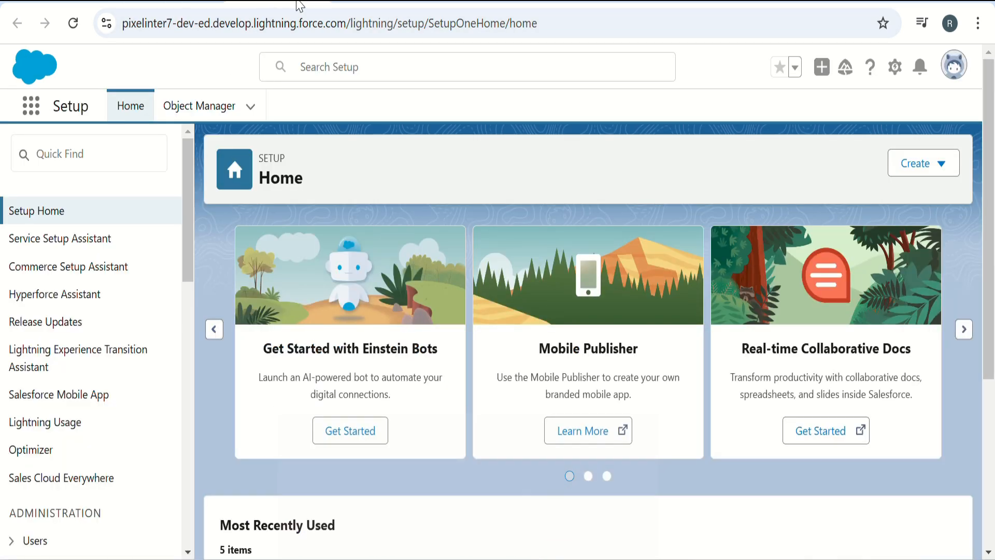
left_click(106, 159)
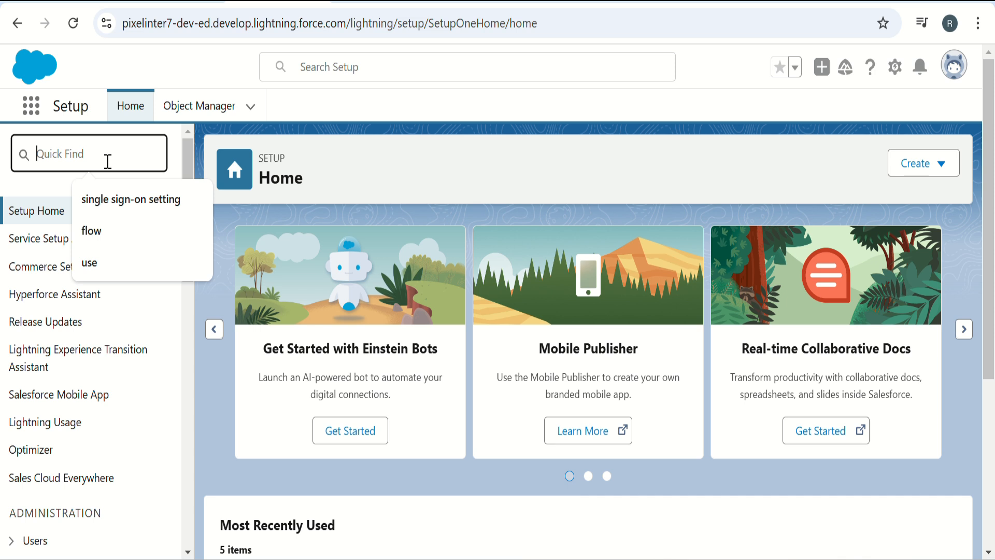
left_click(107, 236)
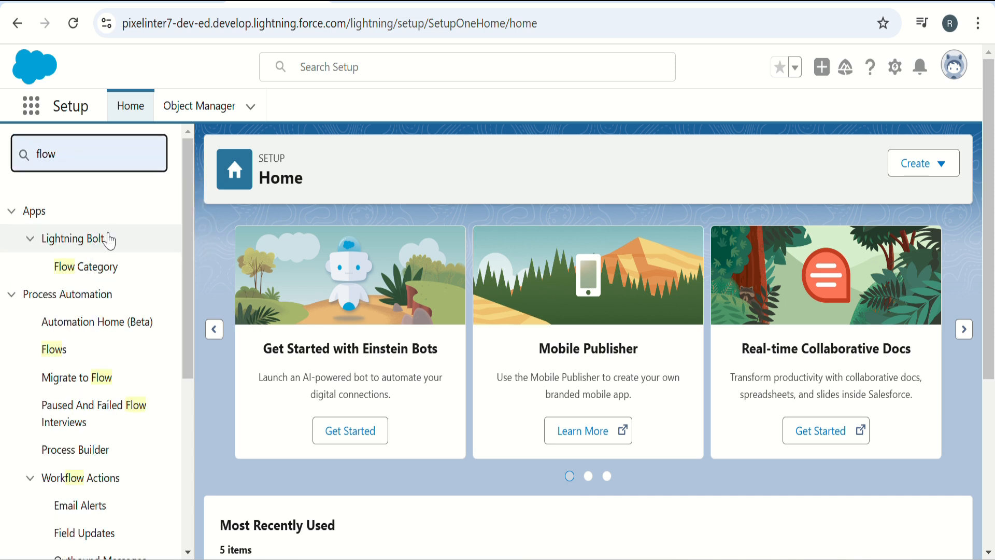
left_click(58, 352)
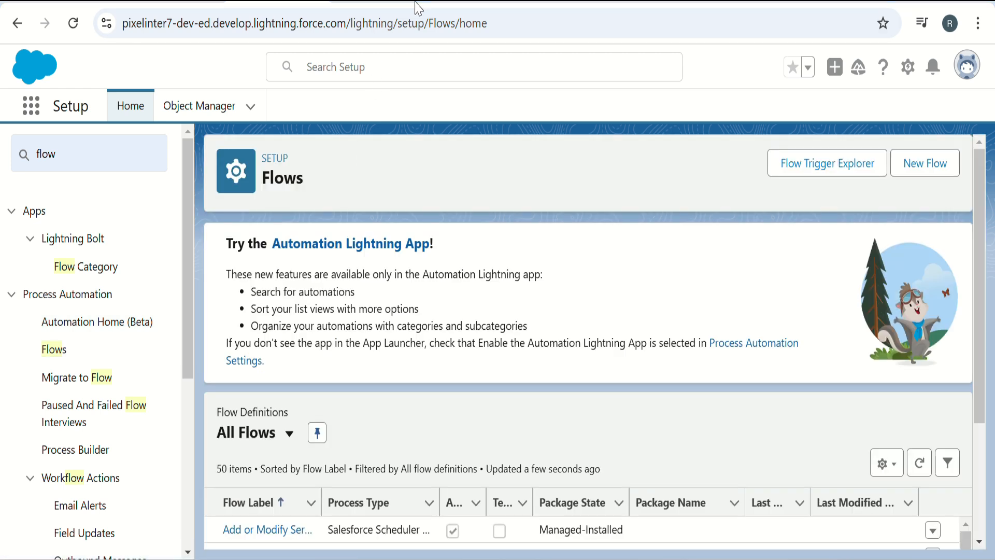
Open the unmanaged Resource Management screen flow from the All Flows list in Flow Builder.
scroll(311, 440, "down", 3)
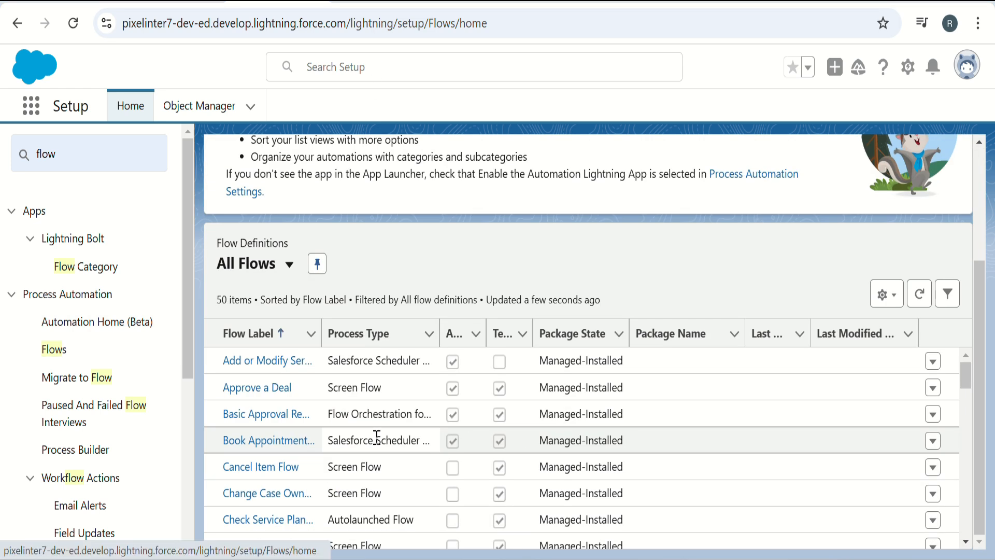
scroll(296, 475, "down", 3)
scroll(297, 478, "down", 5)
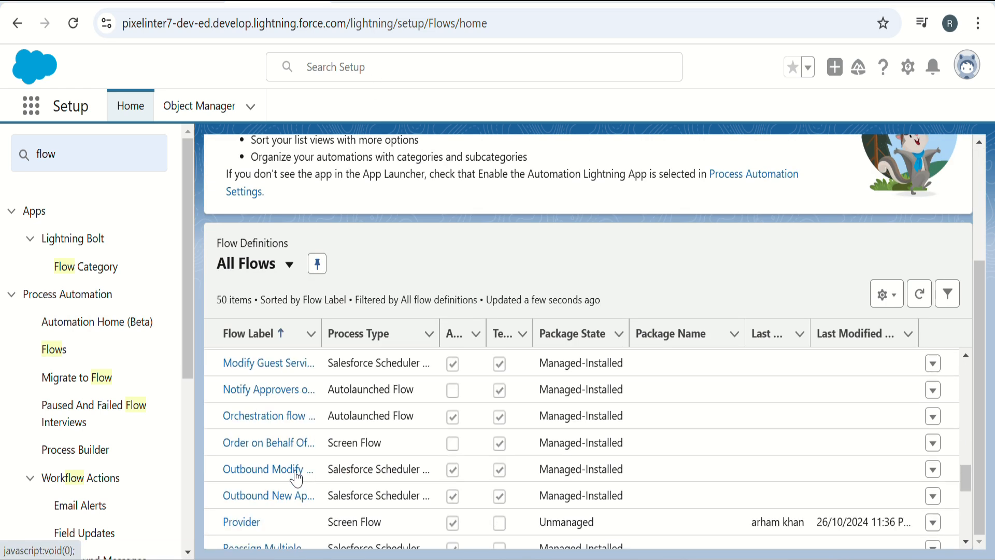
scroll(295, 472, "down", 3)
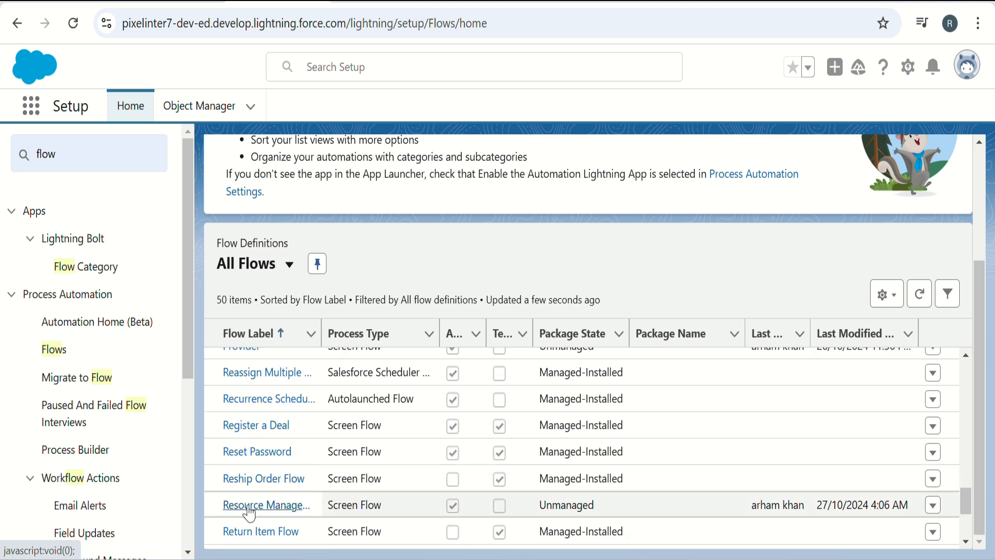
left_click(265, 509)
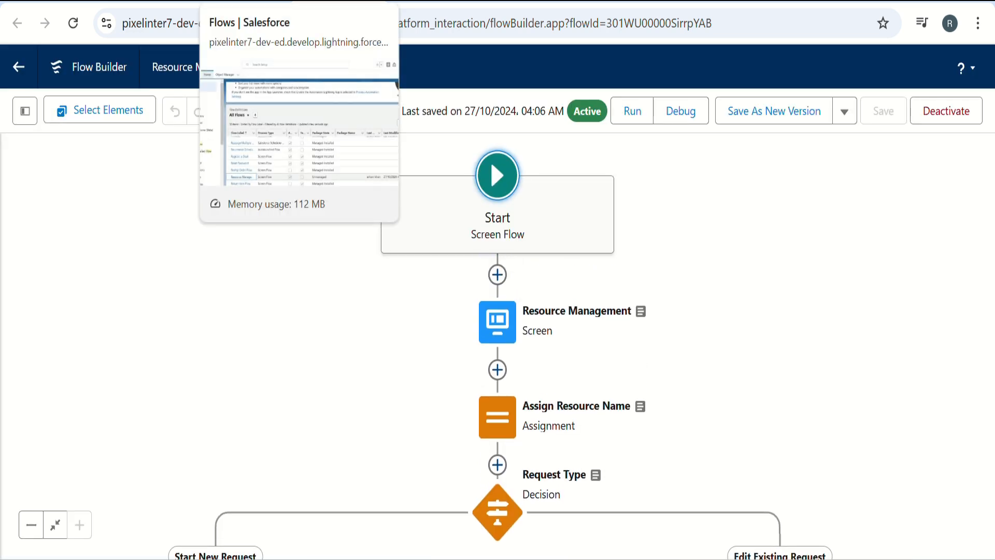
Open the Assign Resource Details assignment on the Start New Request path for editing and dismiss the panel tip.
scroll(395, 213, "down", 5)
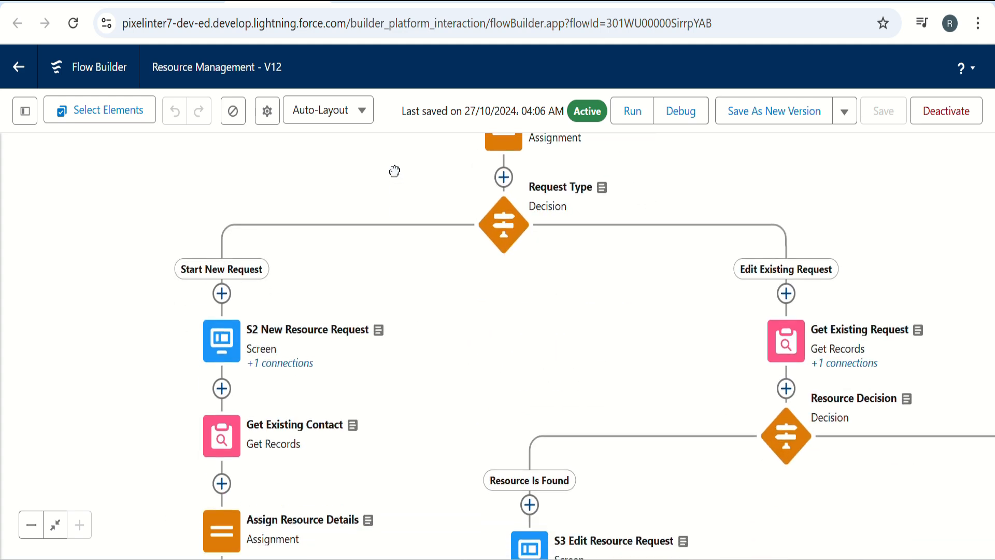
left_click_drag(400, 444, 395, 280)
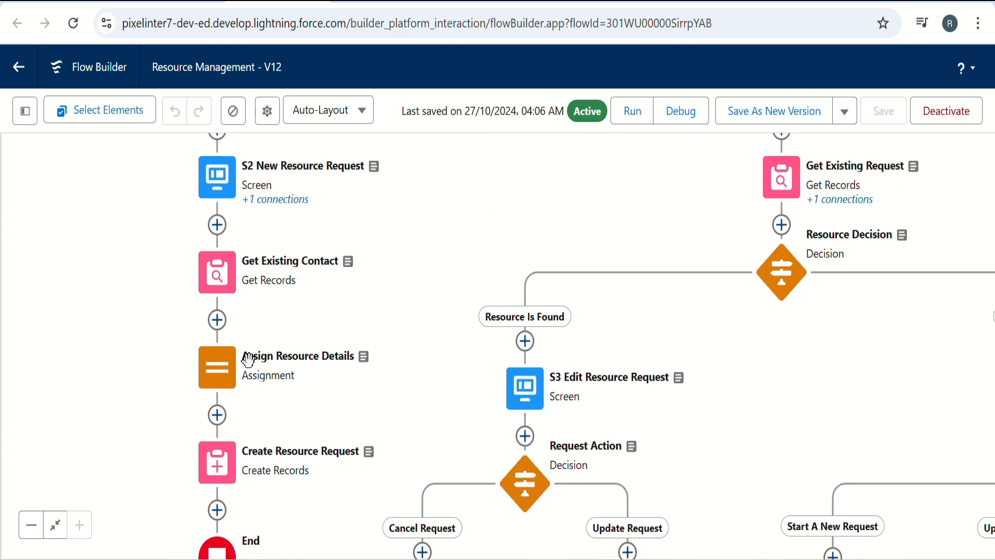
left_click(222, 371)
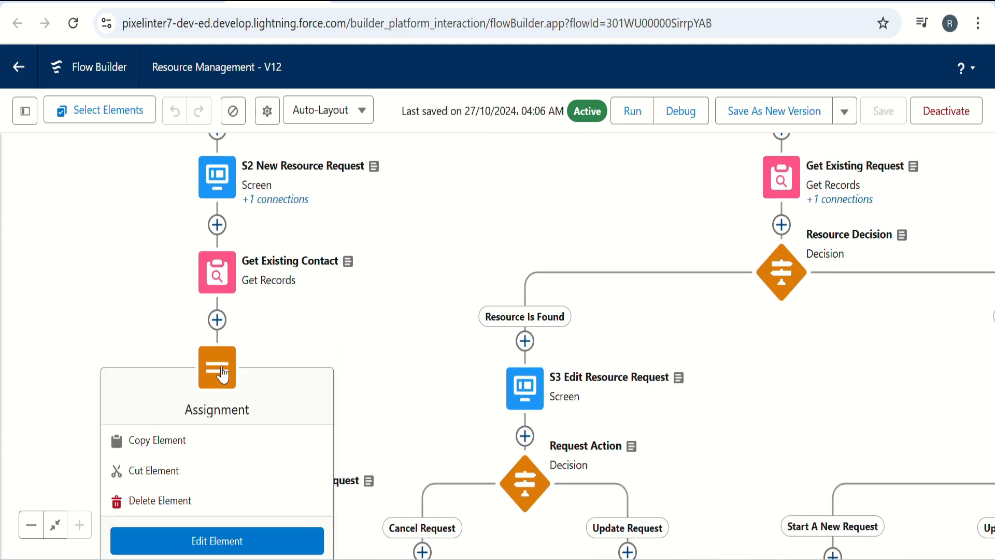
double_click(223, 374)
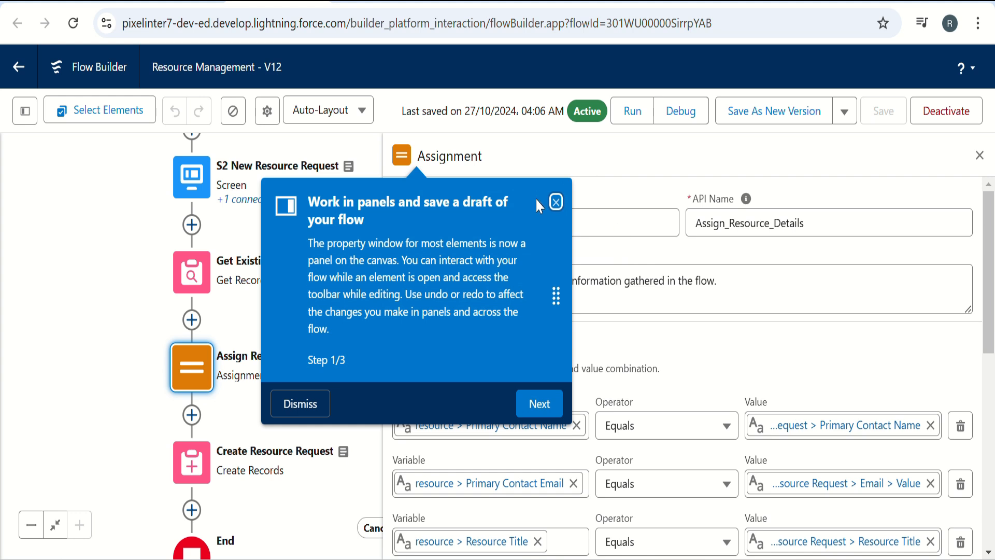
left_click(556, 201)
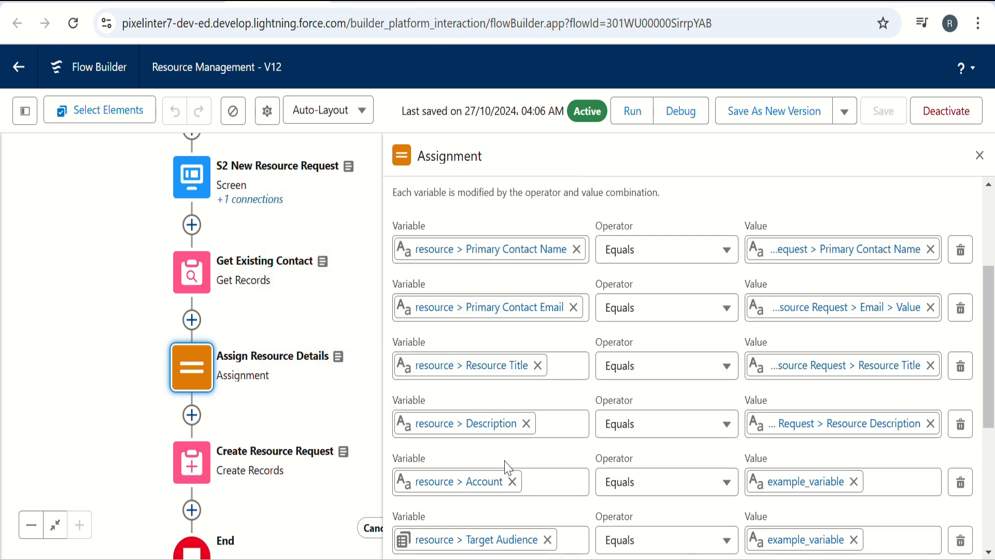
Replace the value assigned to resource > Account with the Record ID output of the lu_account screen component.
scroll(572, 431, "down", 3)
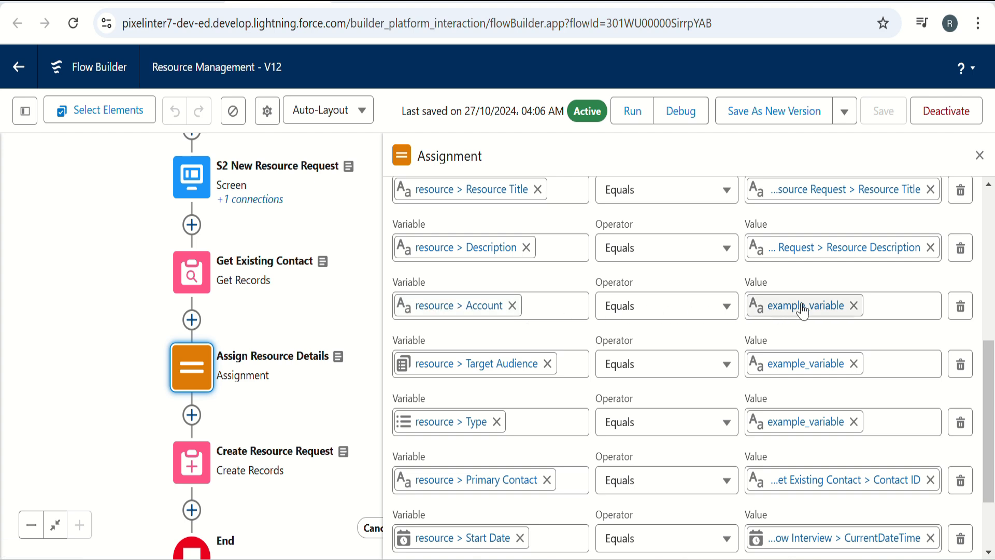
left_click(853, 306)
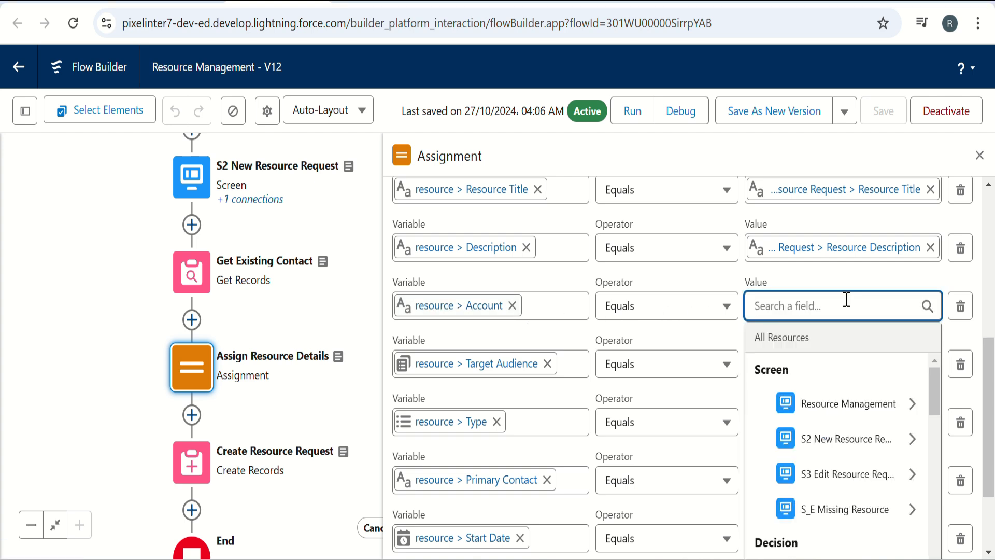
type("lu")
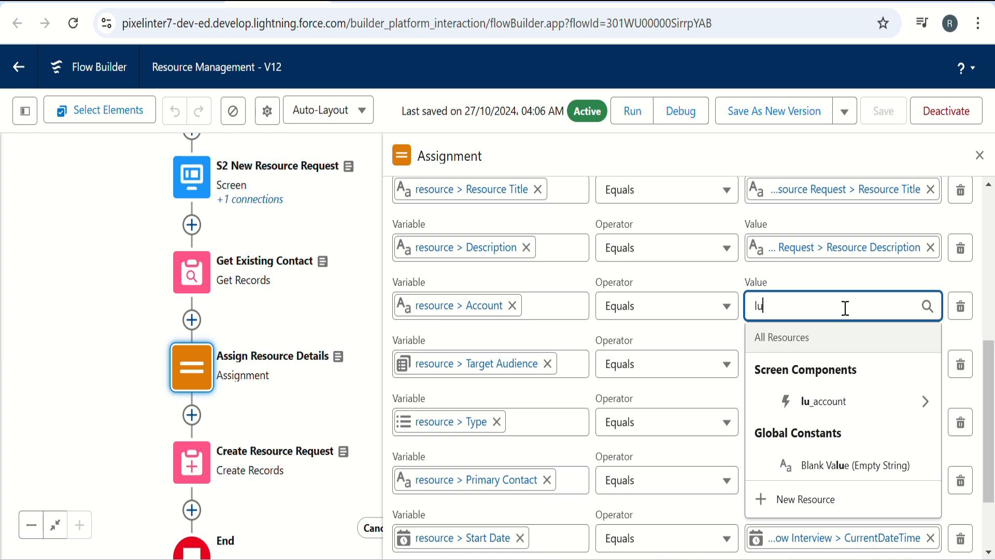
left_click(832, 402)
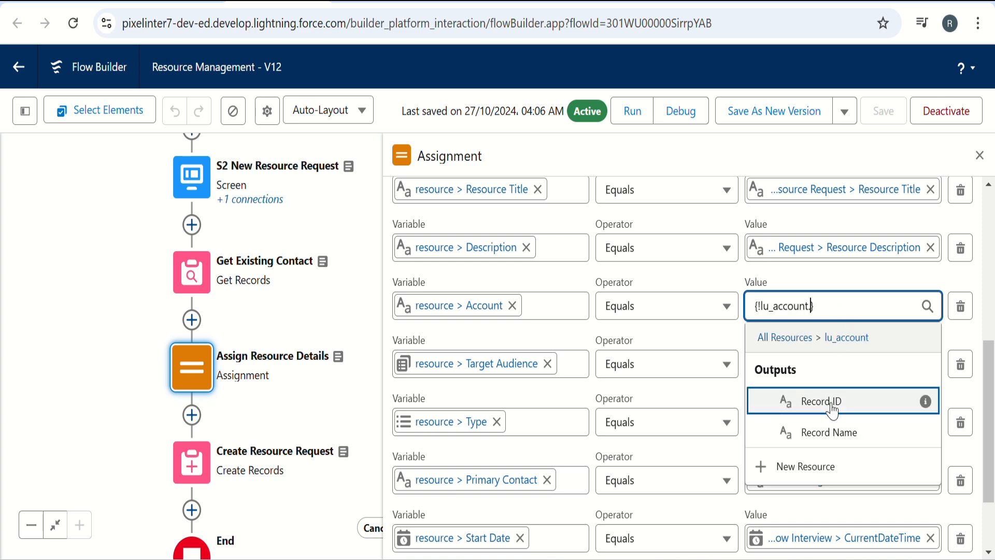
left_click(831, 402)
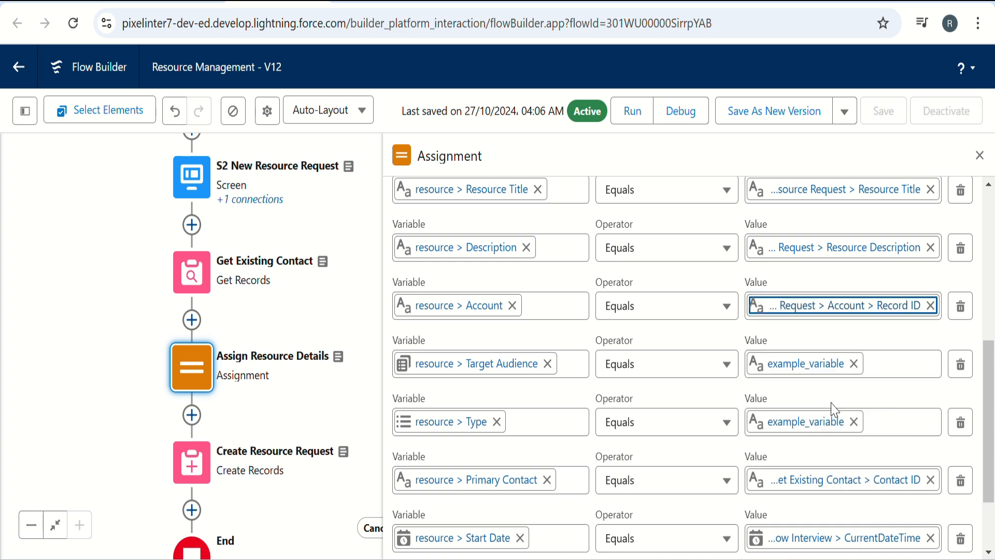
left_click(775, 271)
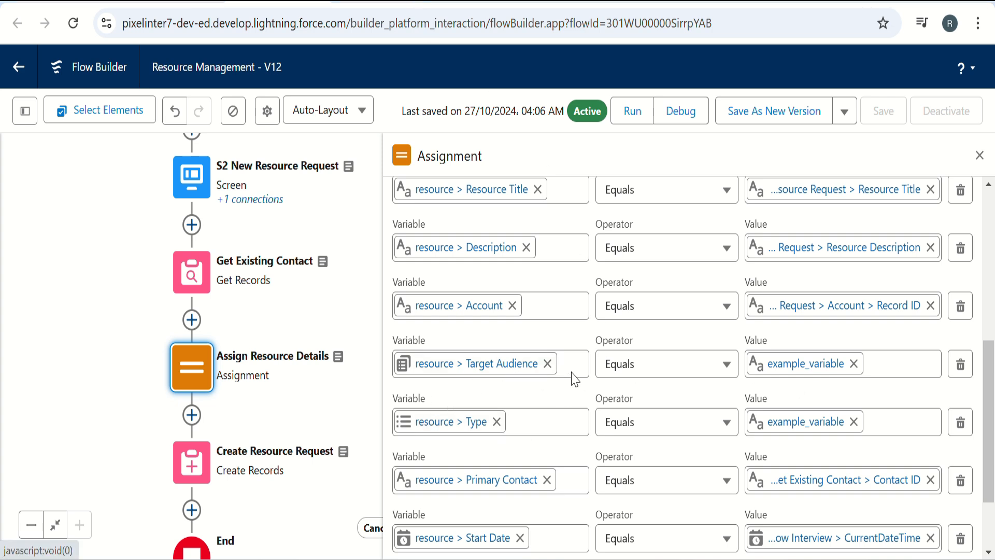
Replace the value assigned to resource > Target Audience with the mspl_target_audience screen component and check the chosen reference.
left_click(854, 364)
type("m")
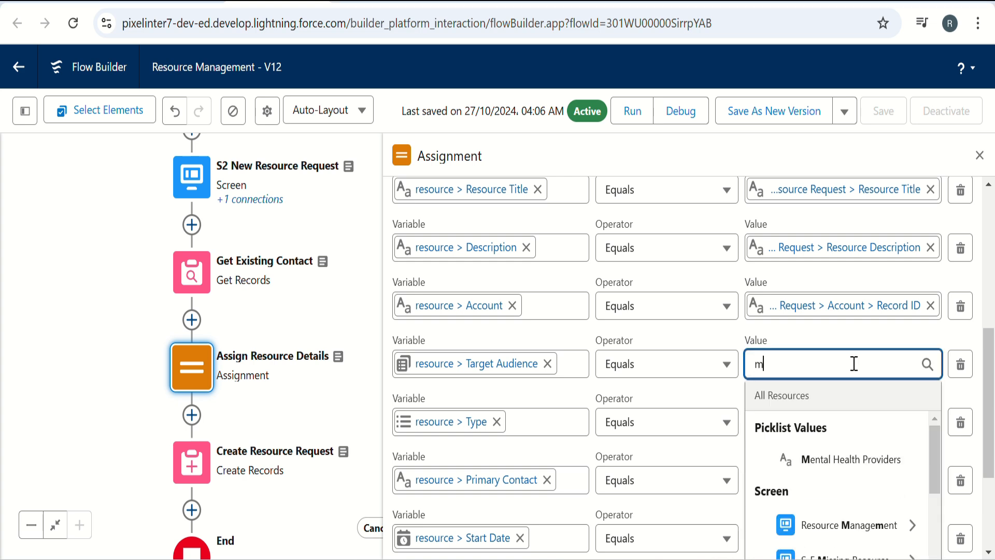
type("s")
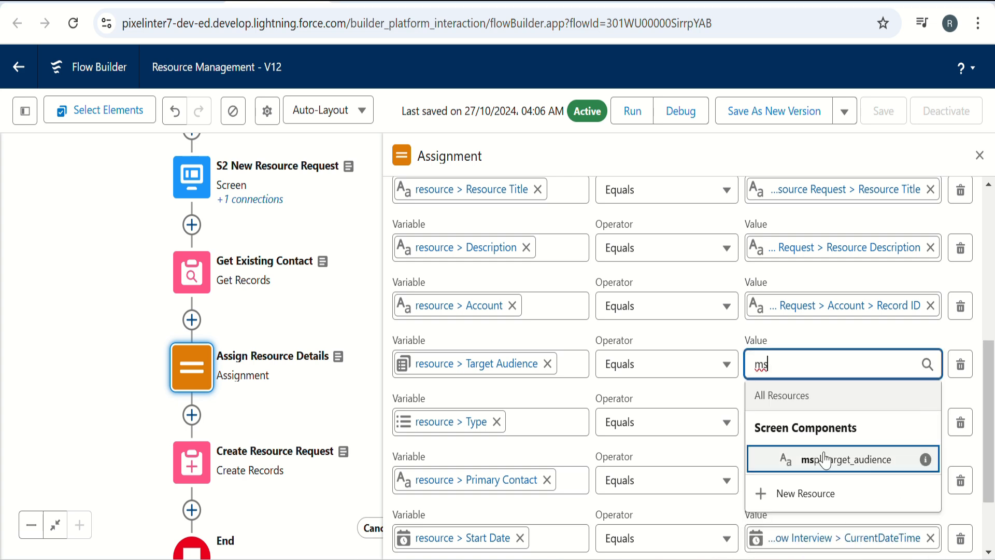
left_click(862, 468)
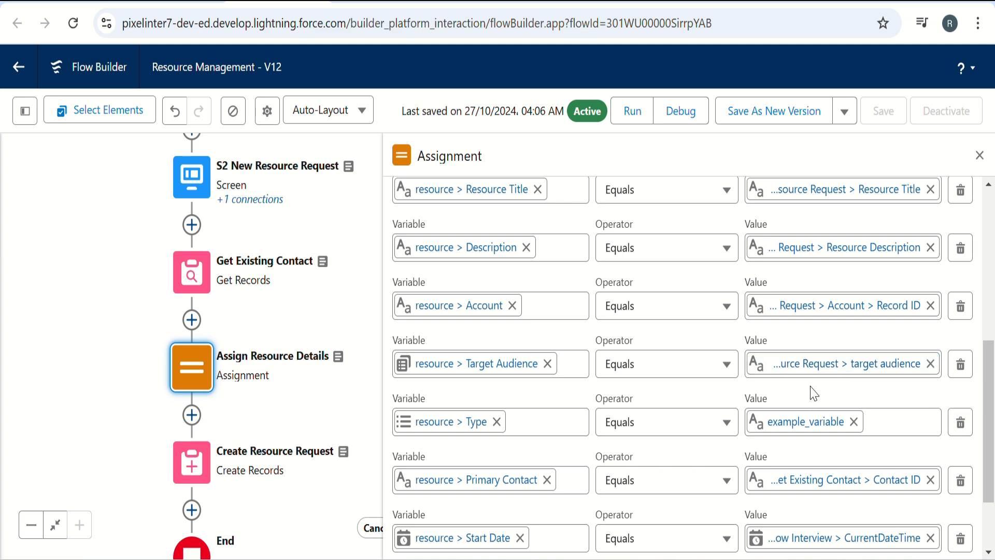
left_click(811, 363)
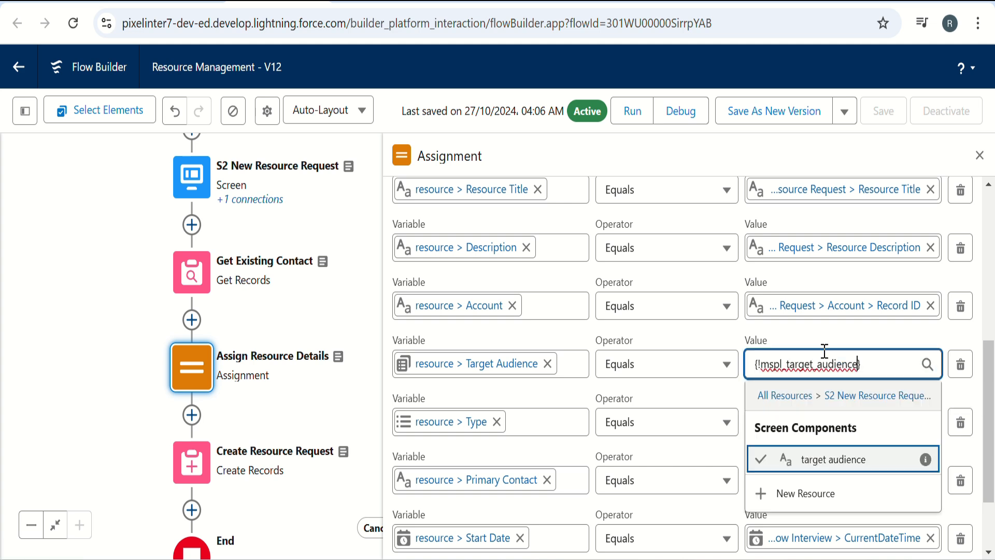
left_click(833, 338)
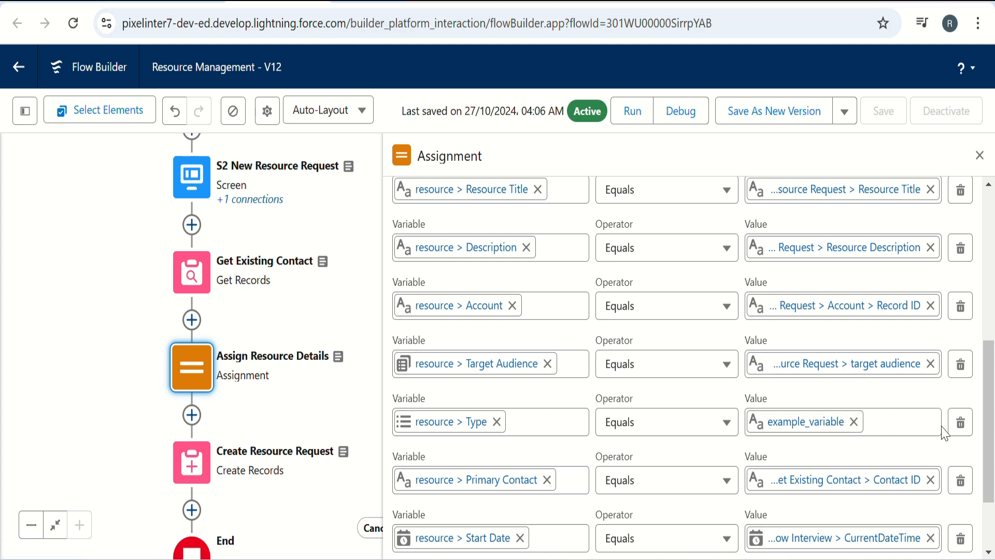
Replace the value assigned to resource > Type with the pl_resource_type screen component and check the chosen reference.
left_click(853, 421)
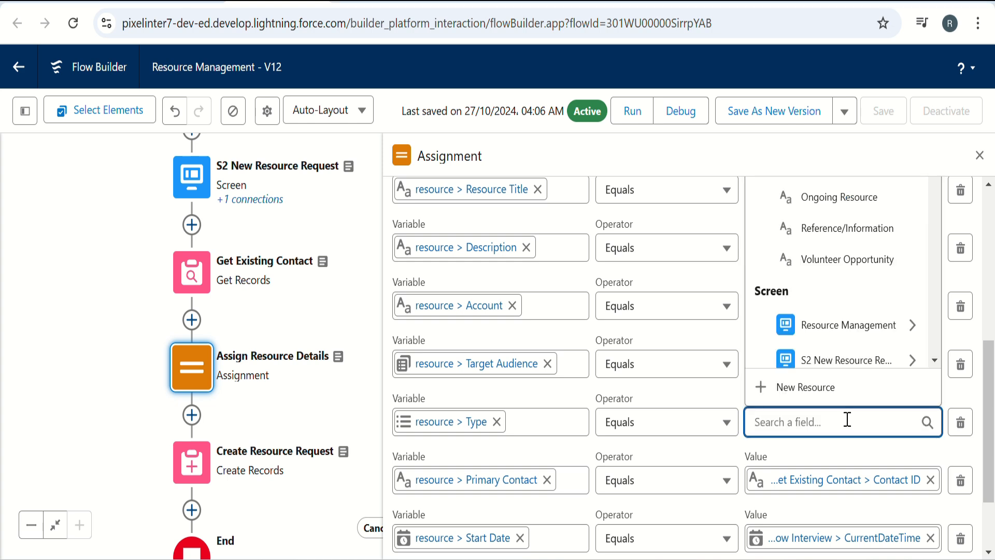
type("o")
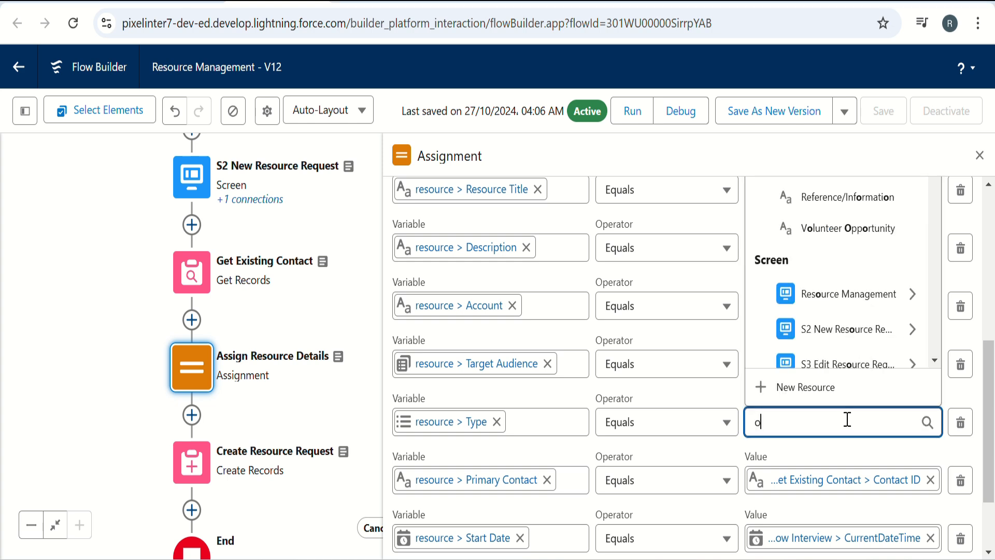
key("BackSpace")
type("pl")
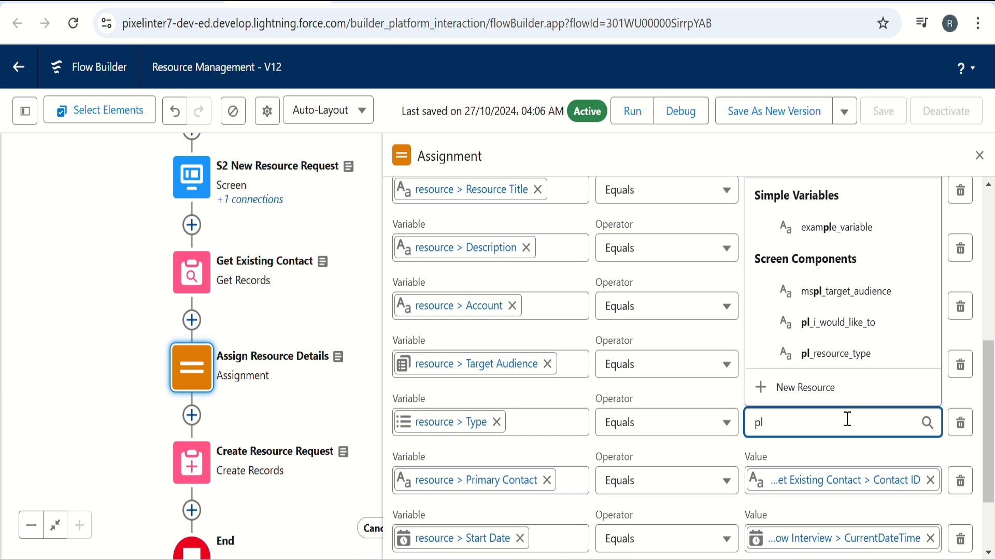
left_click(830, 366)
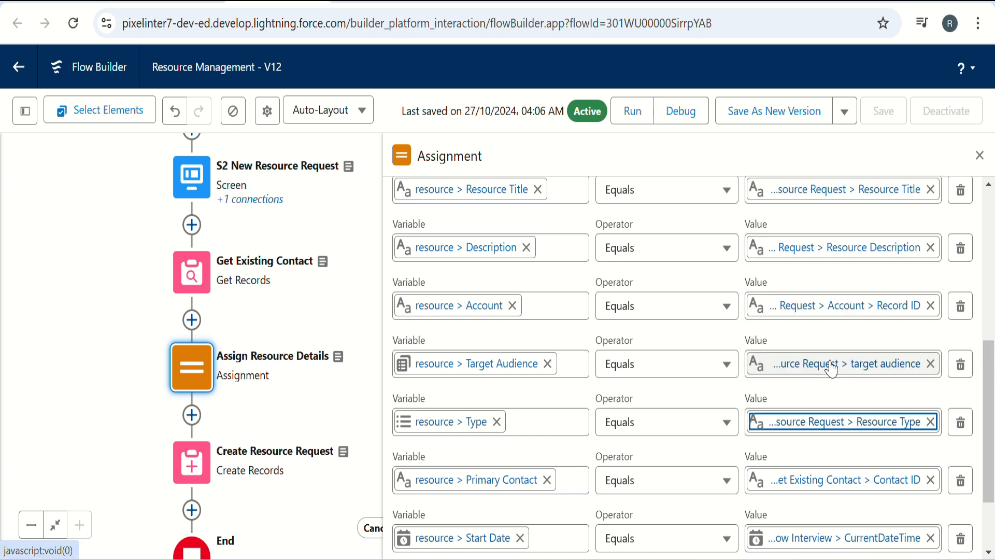
left_click(822, 430)
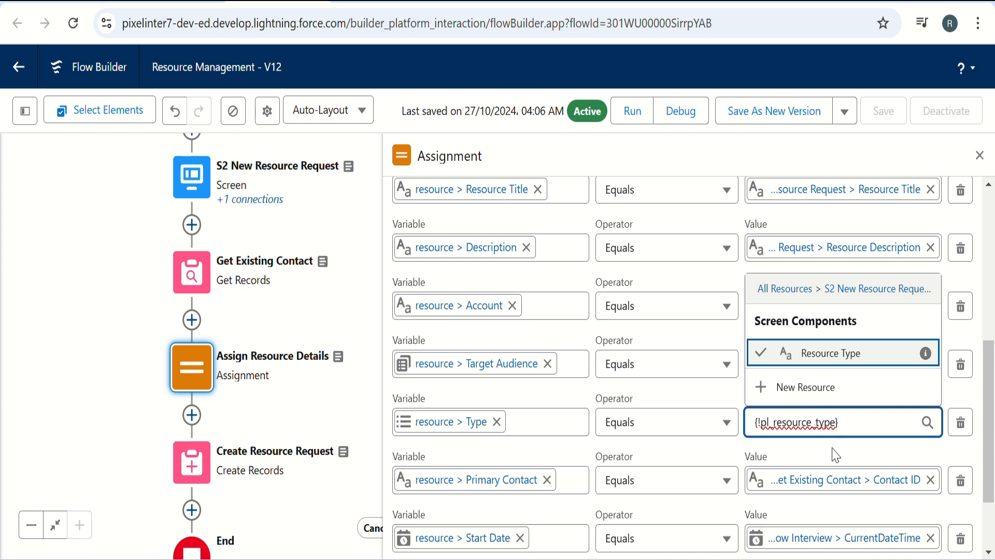
left_click(831, 450)
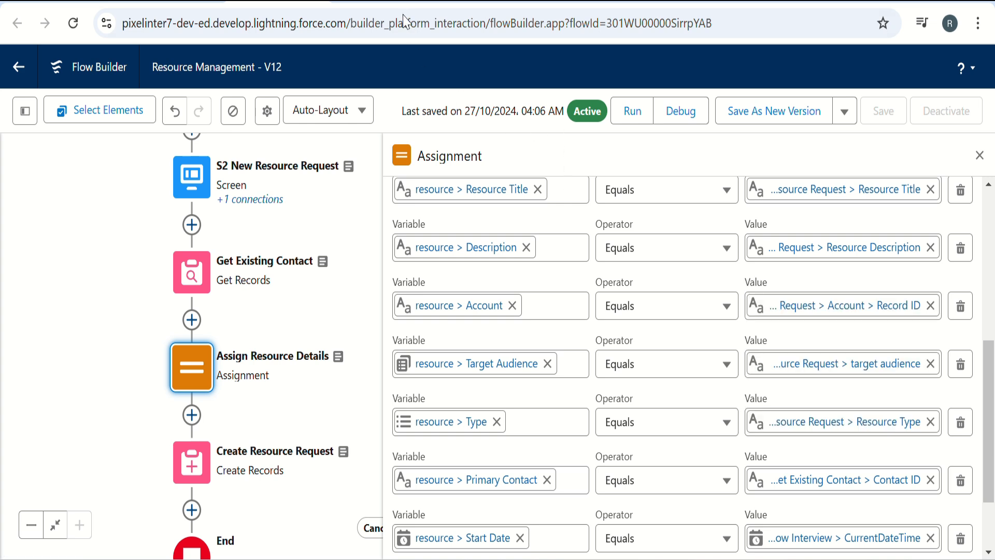
Replace the value assigned to resource > Start Date with the idt_Start_Date_and_Time screen component.
scroll(520, 386, "down", 2)
scroll(520, 386, "up", 2)
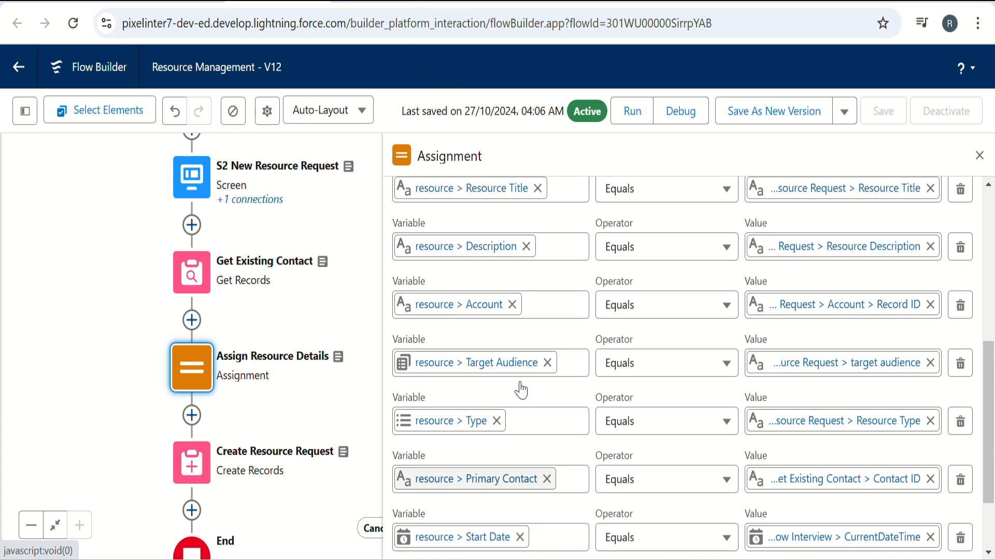
scroll(519, 387, "down", 2)
scroll(520, 386, "down", 1)
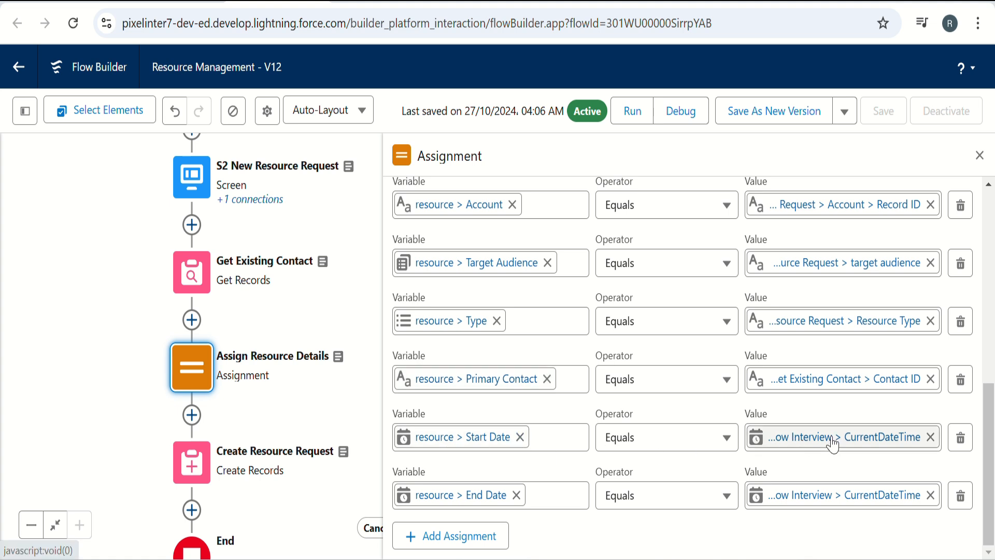
left_click(931, 438)
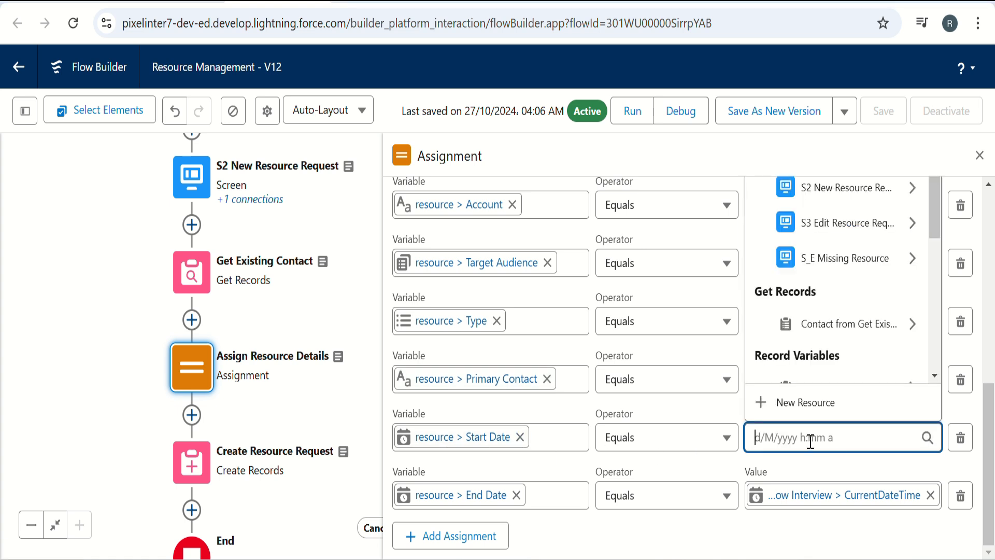
type("d")
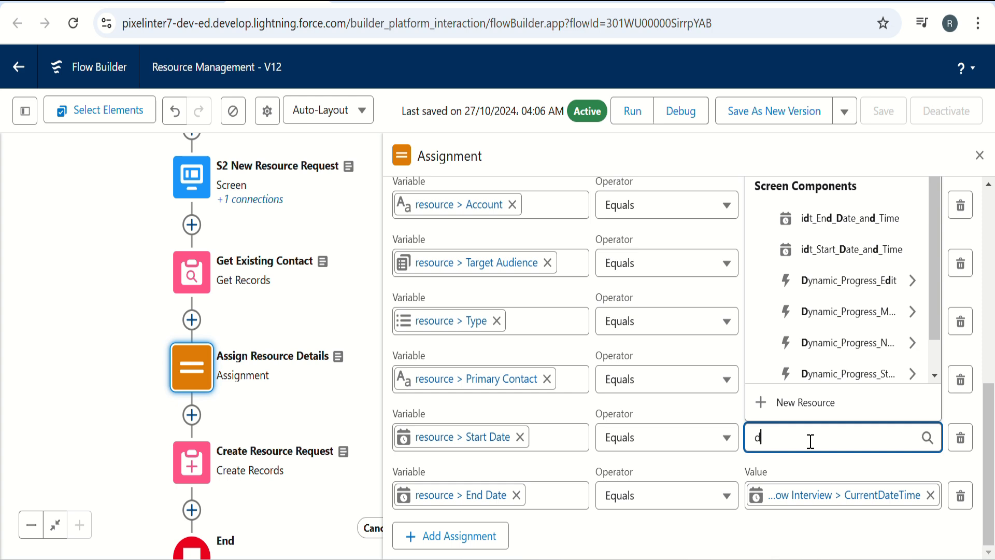
key("BackSpace")
type("st")
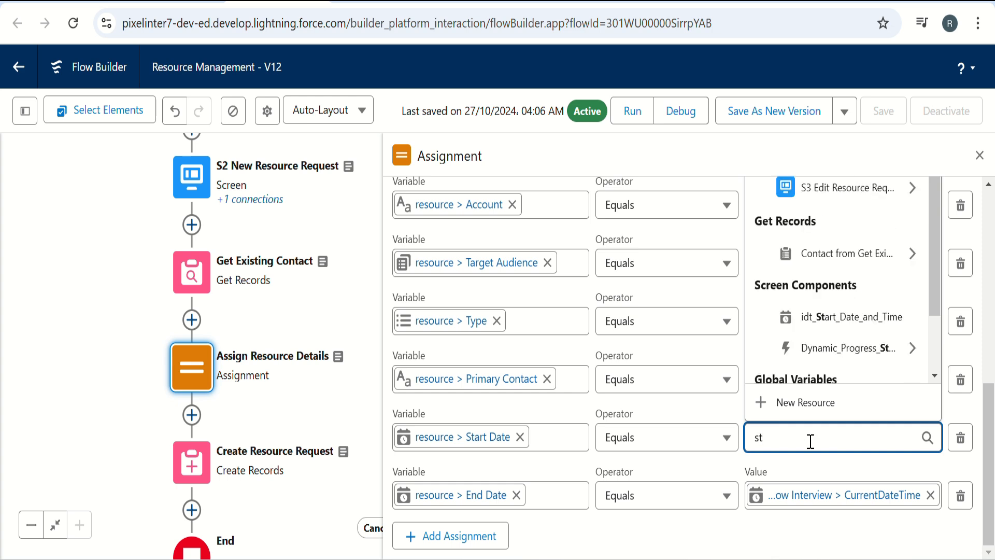
left_click(827, 328)
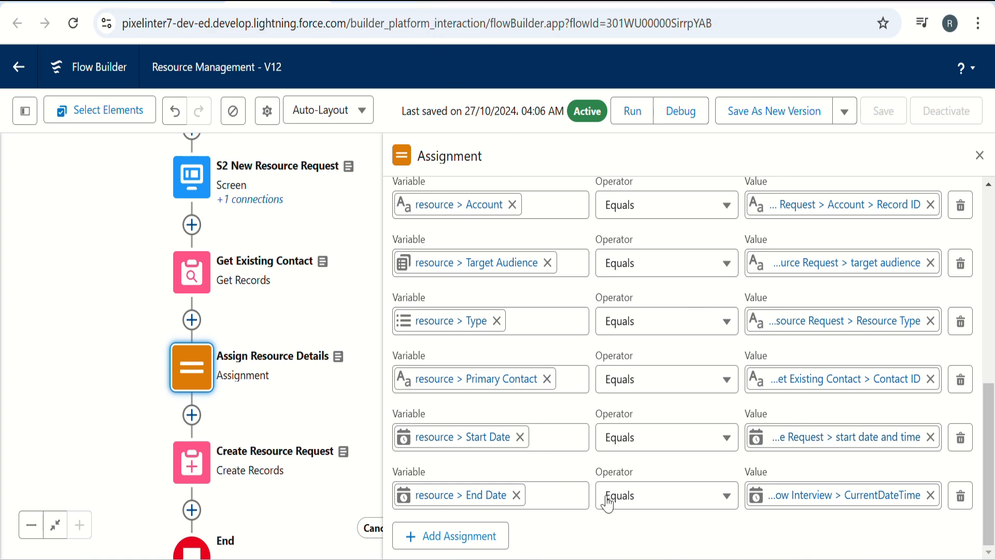
Replace the value assigned to resource > End Date with the idt_End_Date_and_Time screen component and close the assignment's properties.
left_click(930, 495)
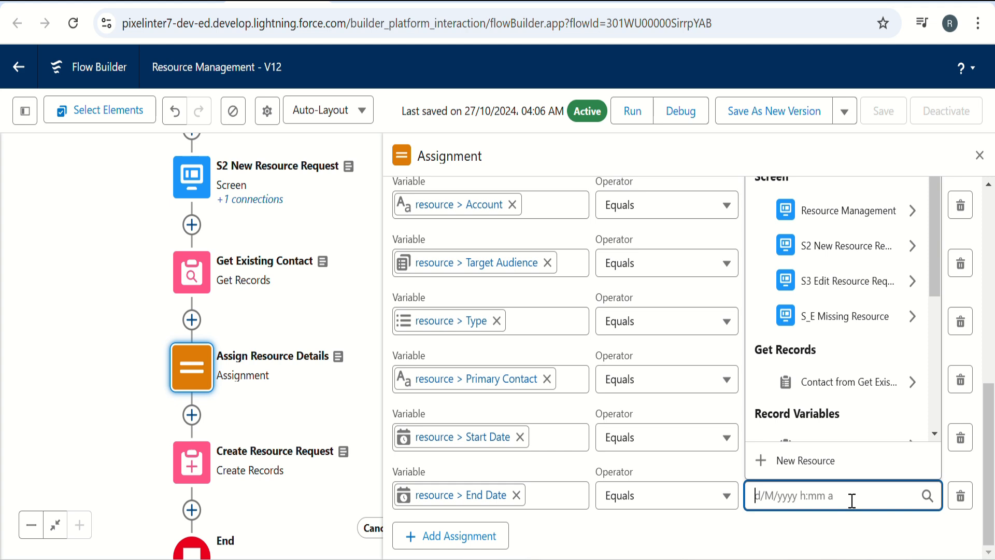
type("e")
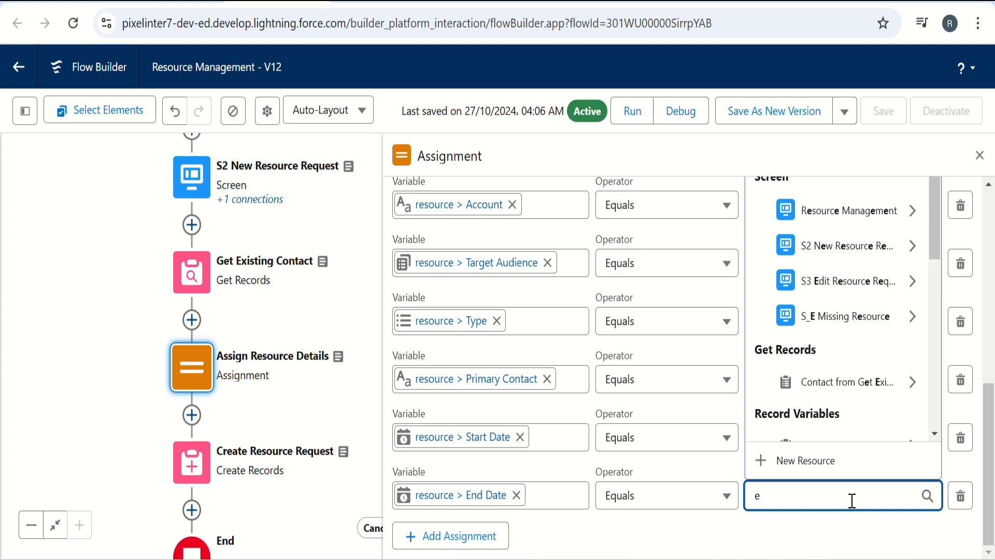
type("d")
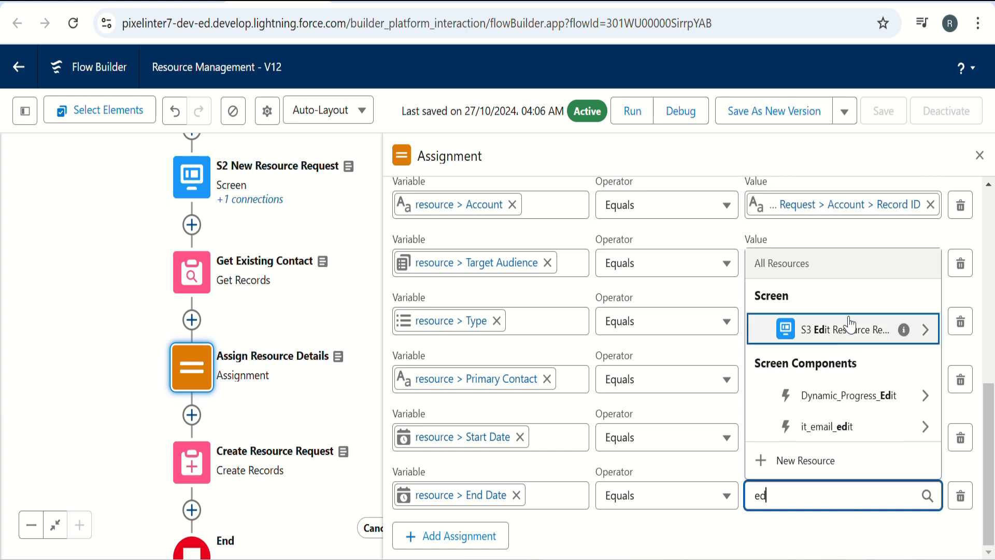
key("BackSpace")
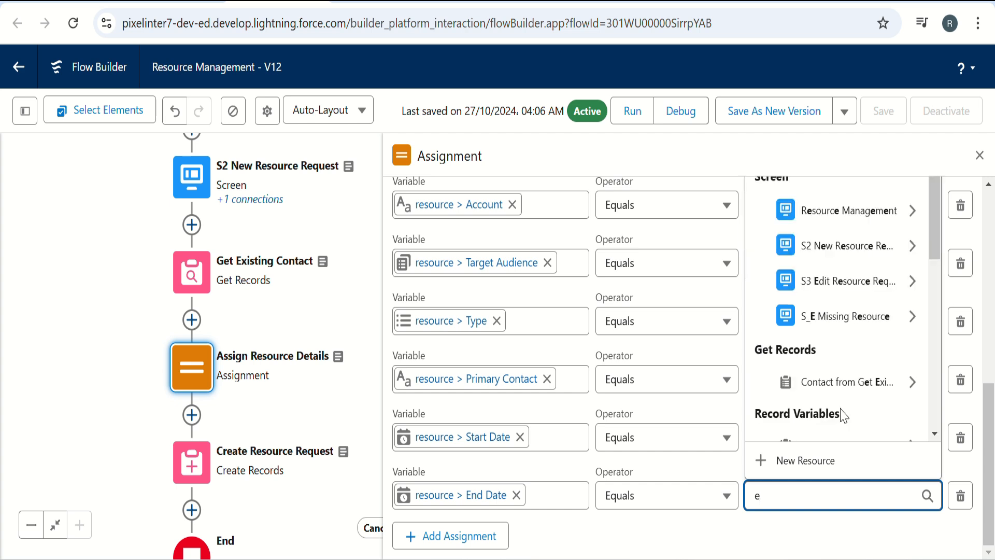
type("n")
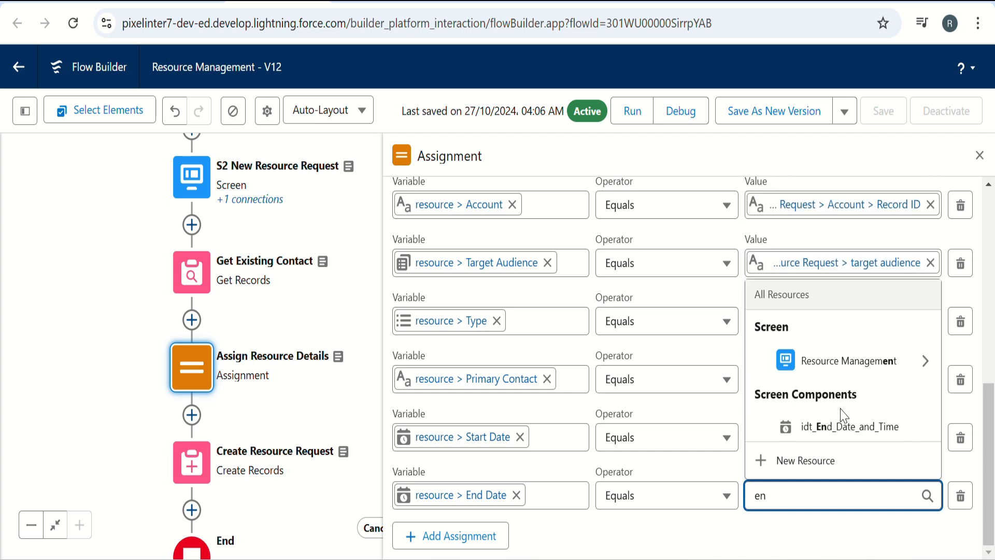
left_click(816, 432)
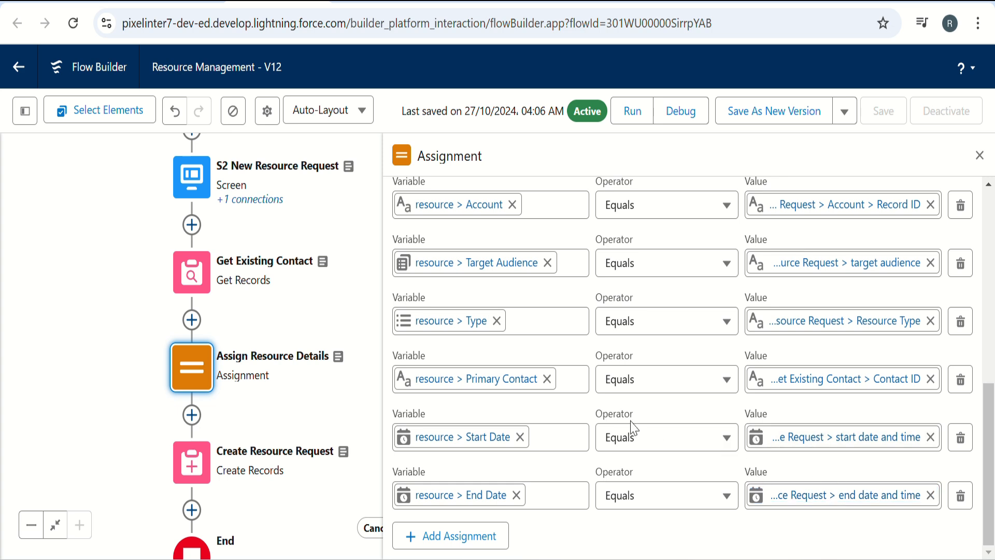
scroll(882, 208, "up", 3)
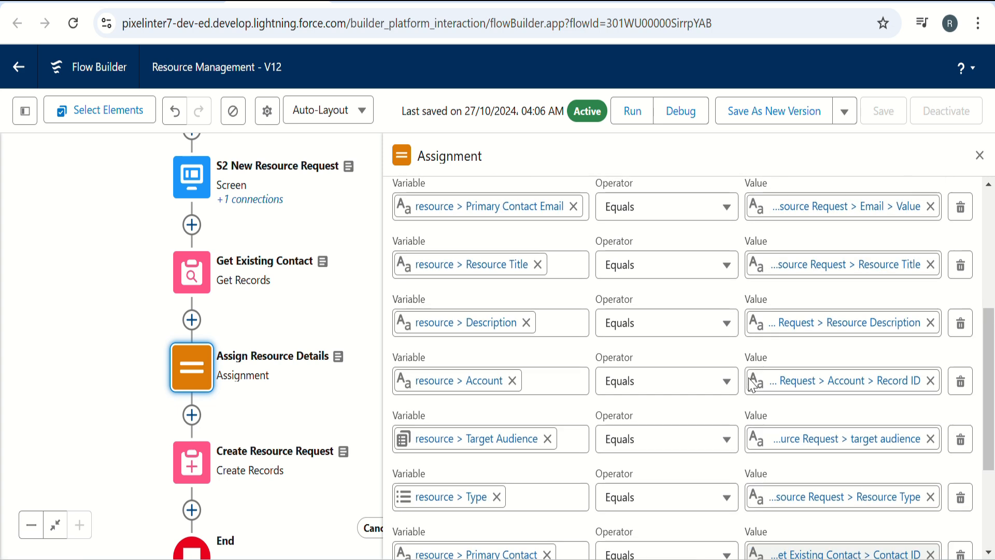
left_click(979, 156)
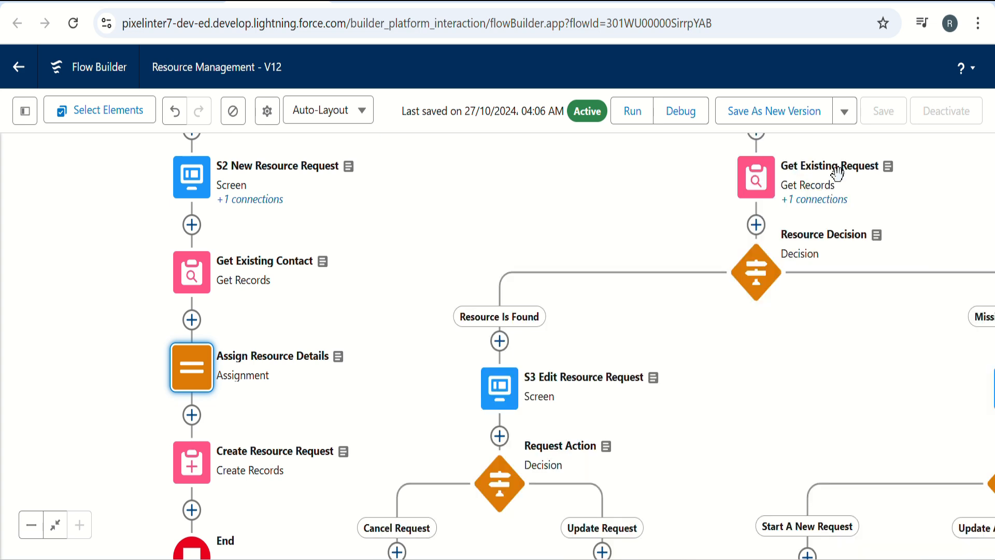
Save the Resource Management flow as a new version, keeping its label and description, and activate that version.
left_click(787, 125)
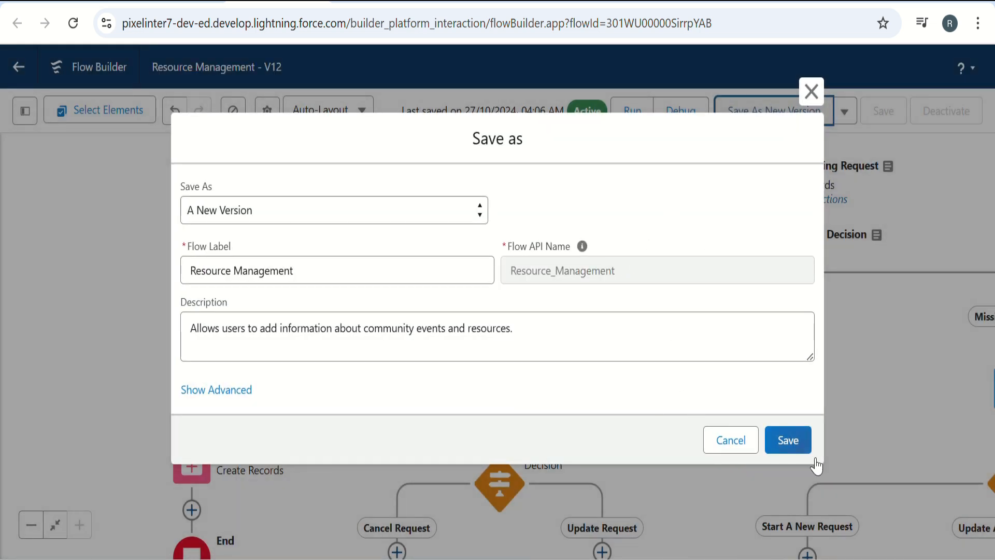
left_click(786, 441)
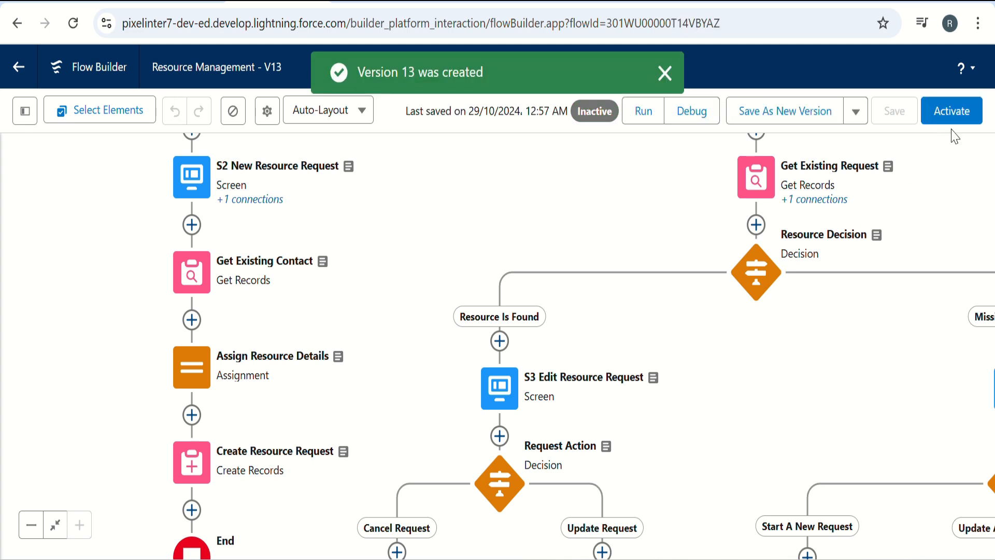
left_click(952, 115)
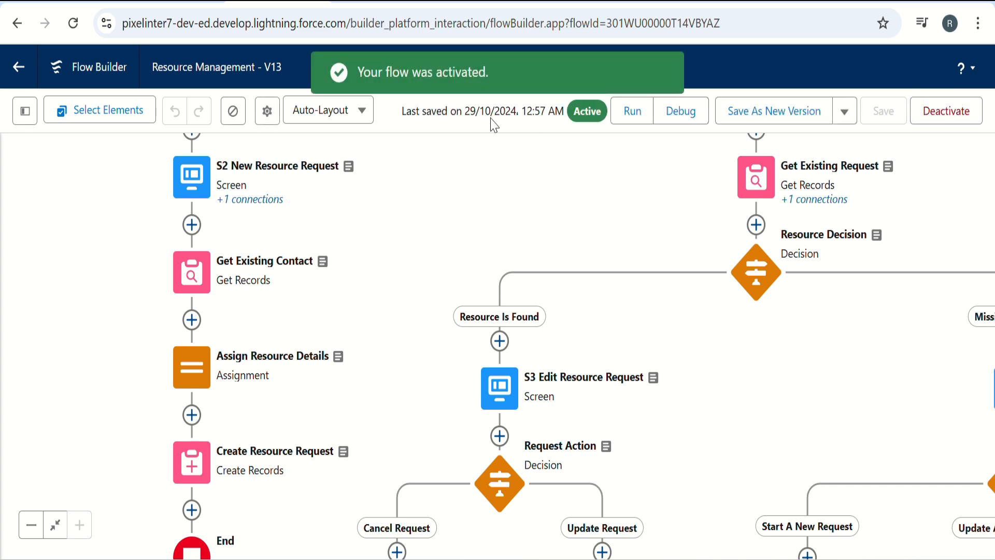
Switch to the Trailhead superbadge page and run the challenge check for step 4, Add resource values to the fields.
left_click(175, 1)
scroll(703, 389, "down", 7)
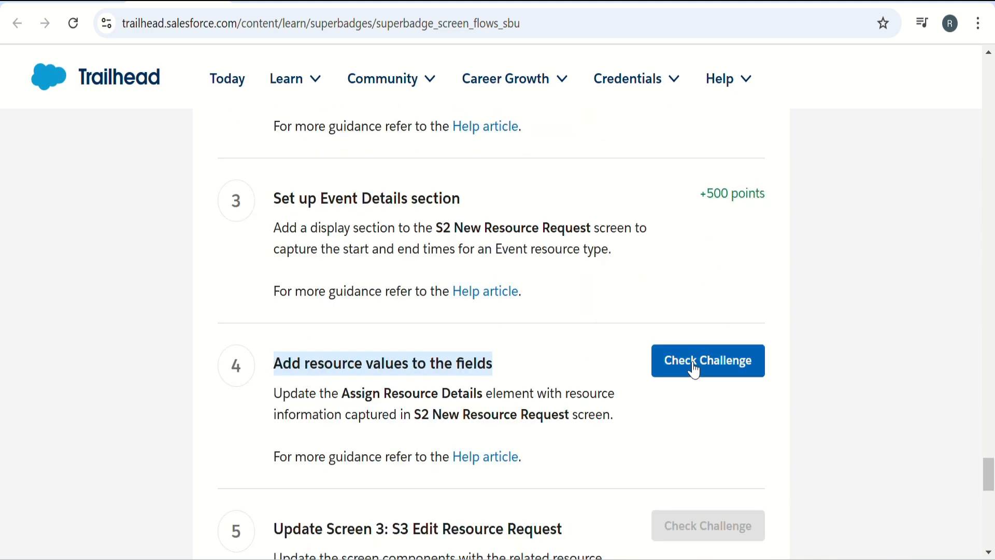
left_click(693, 363)
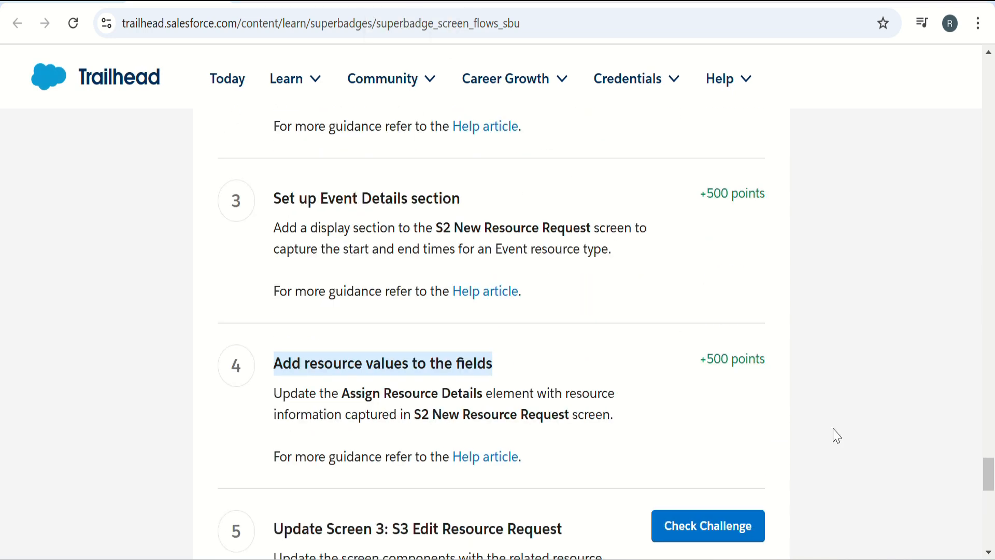
left_click_drag(698, 362, 773, 367)
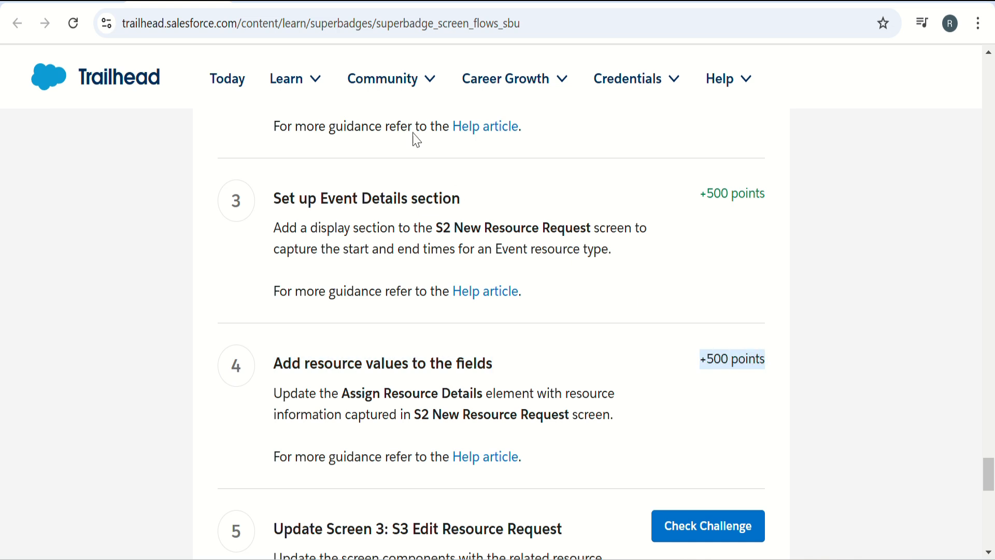